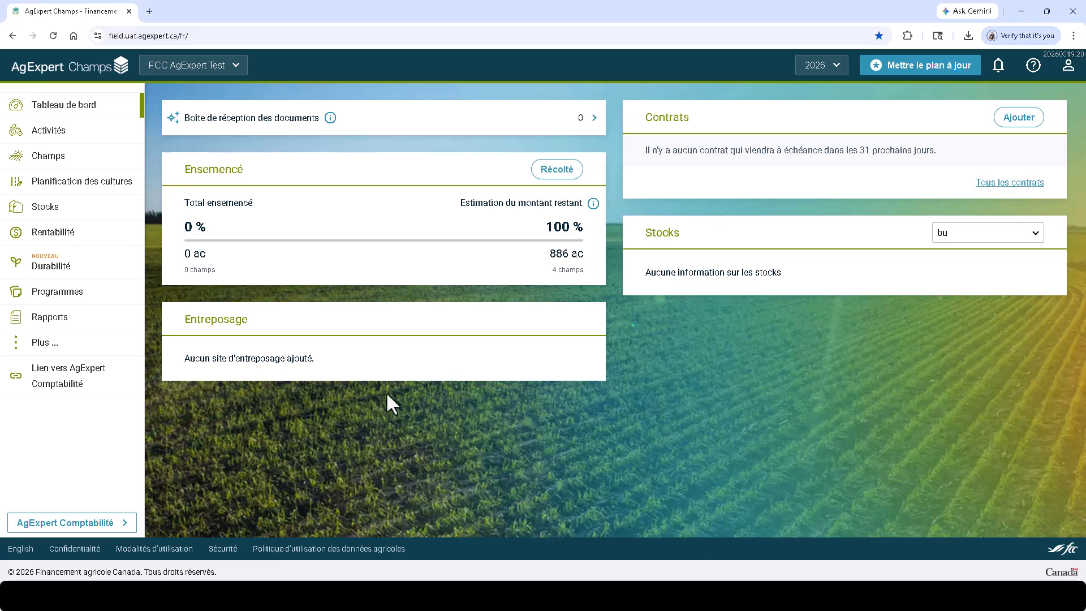
Open the Centre des opérations John Deere integration page in ConnecteMaFerme
click(106, 348)
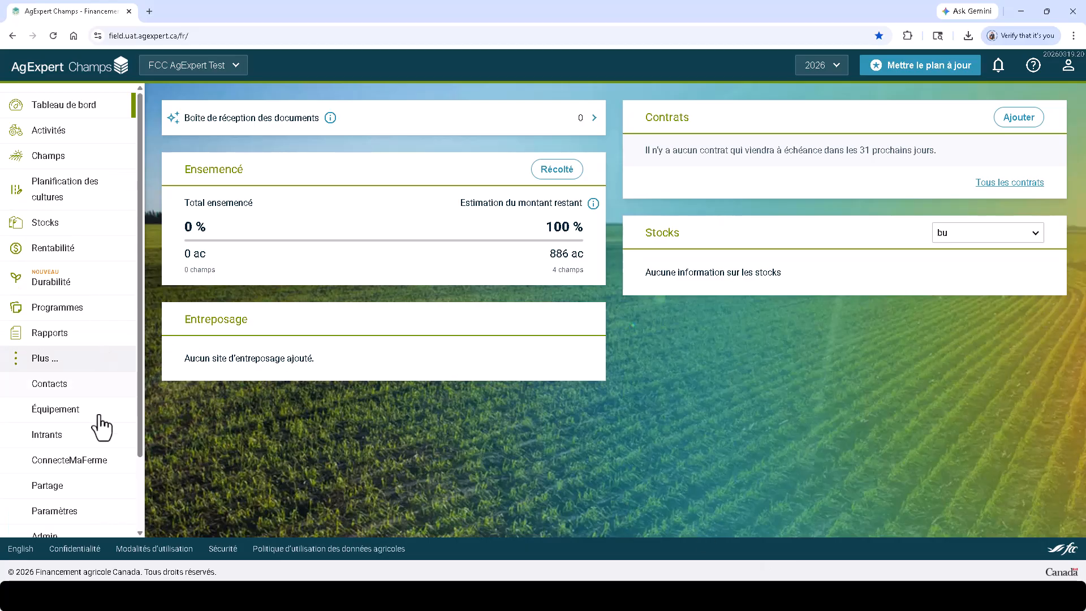
click(94, 462)
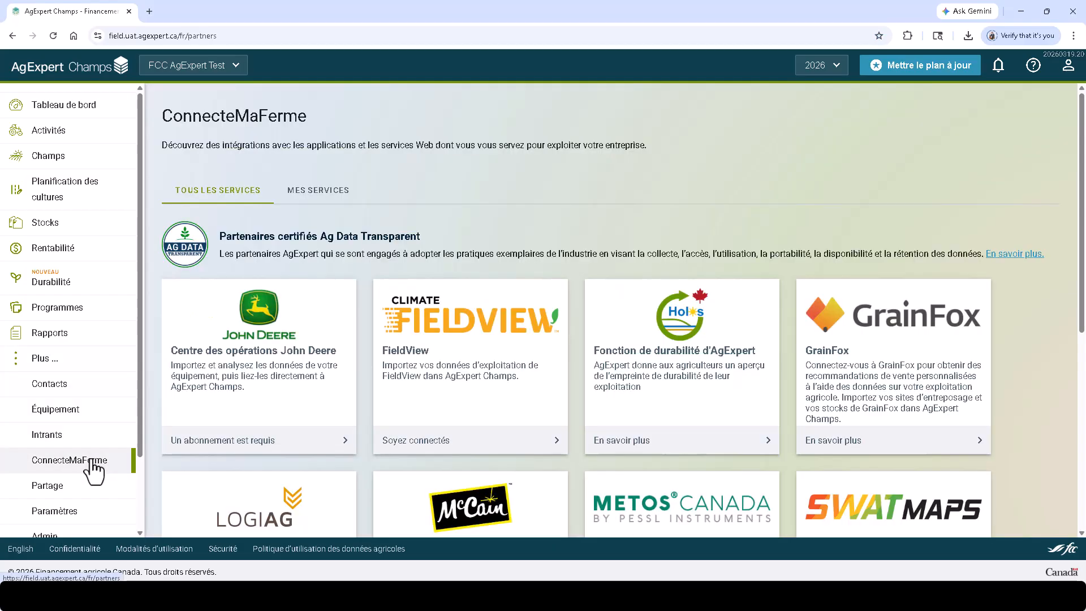
click(283, 371)
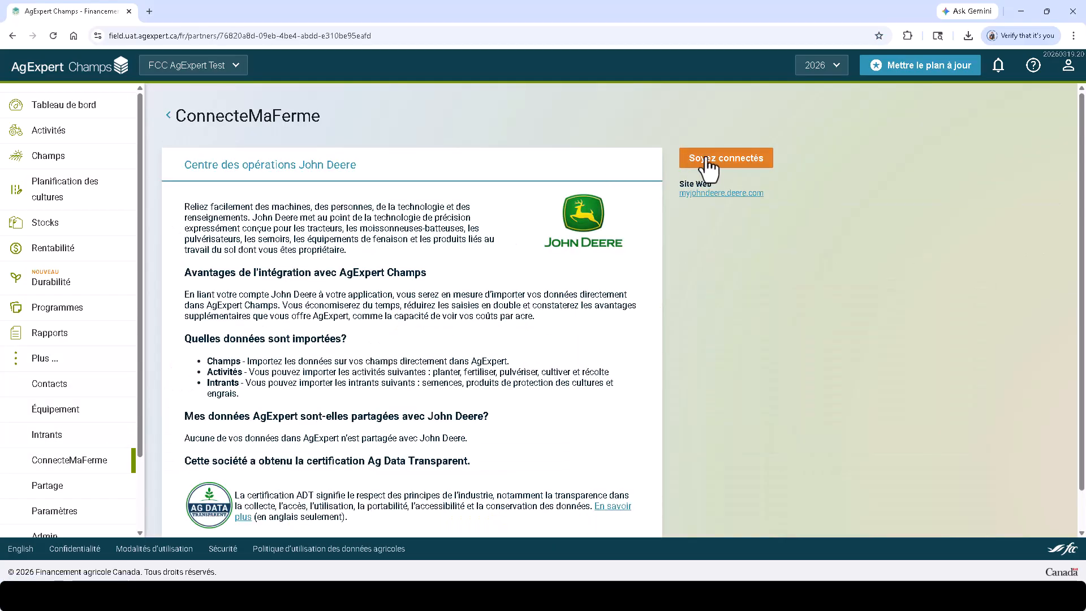
Connect to the Centre des opérations John Deere, accepting the consent terms and the redirect to John Deere
click(711, 164)
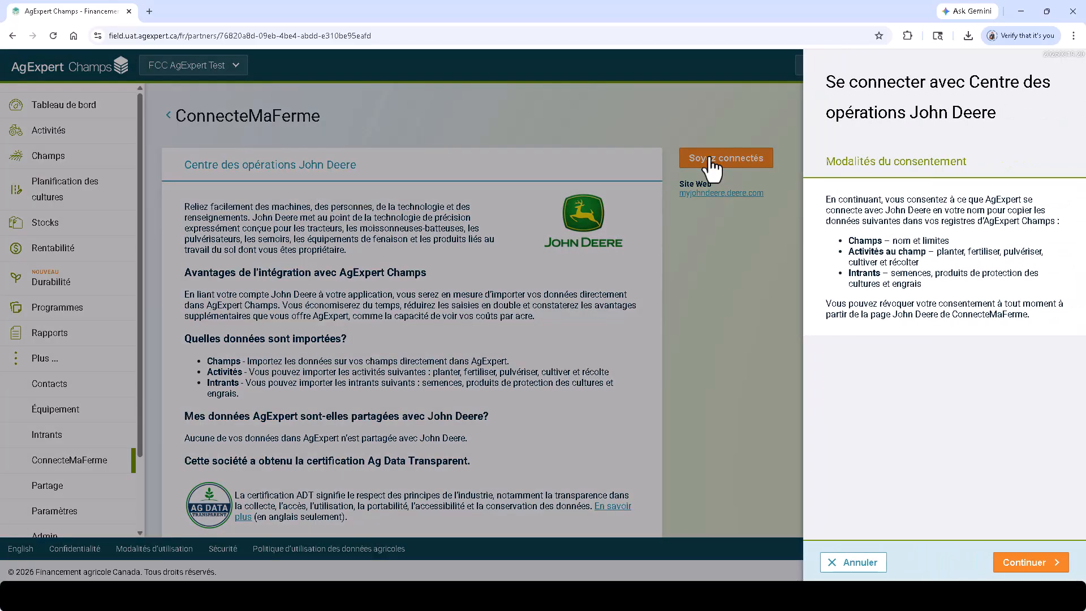
click(1023, 563)
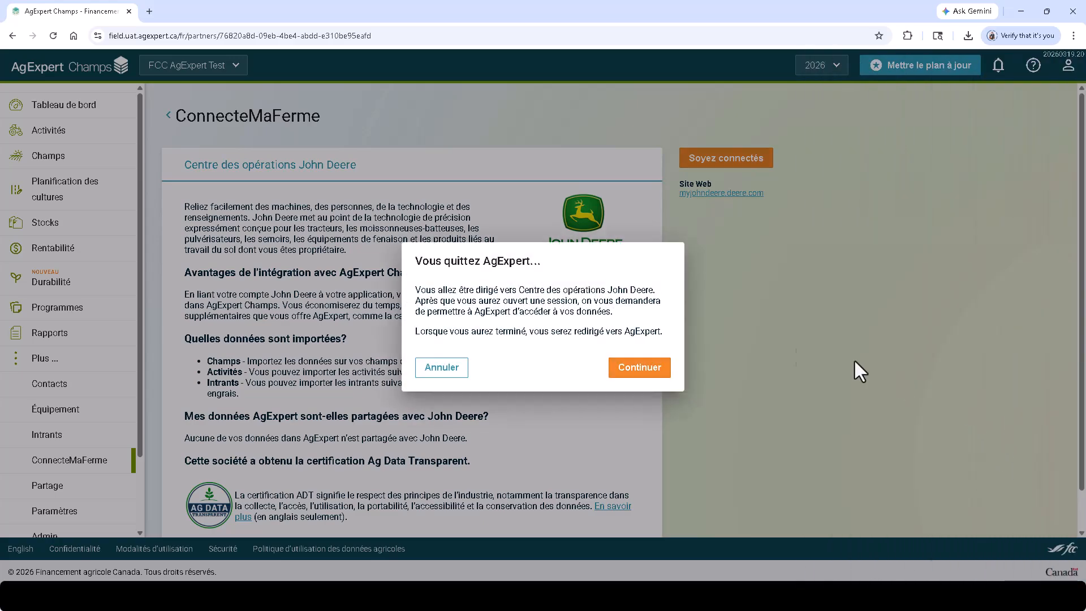
click(647, 371)
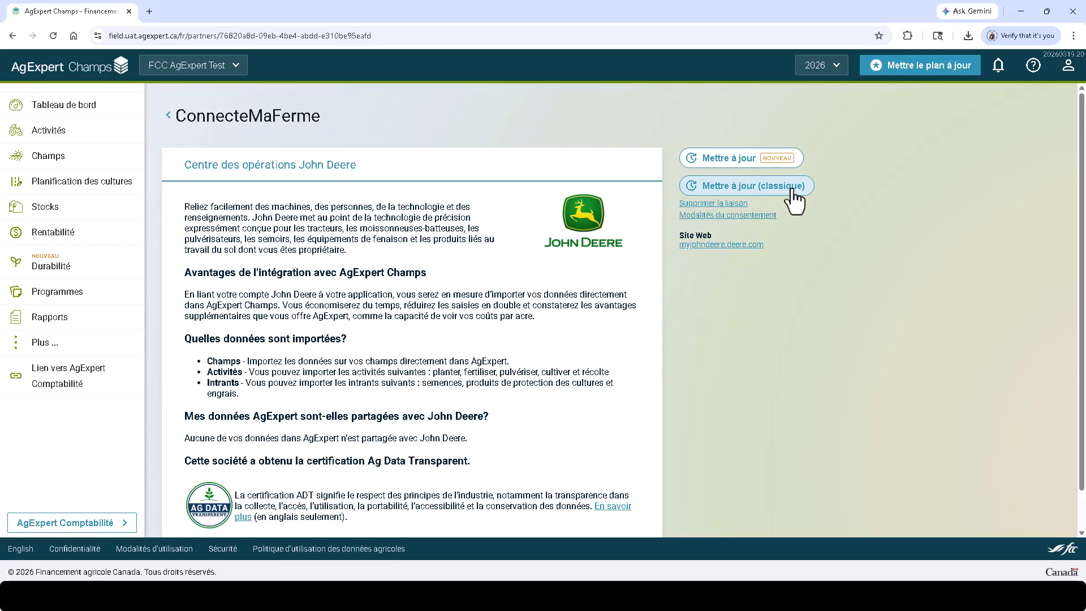
Start the new version of the John Deere update with Be-ver Farms as the company to import from
click(751, 167)
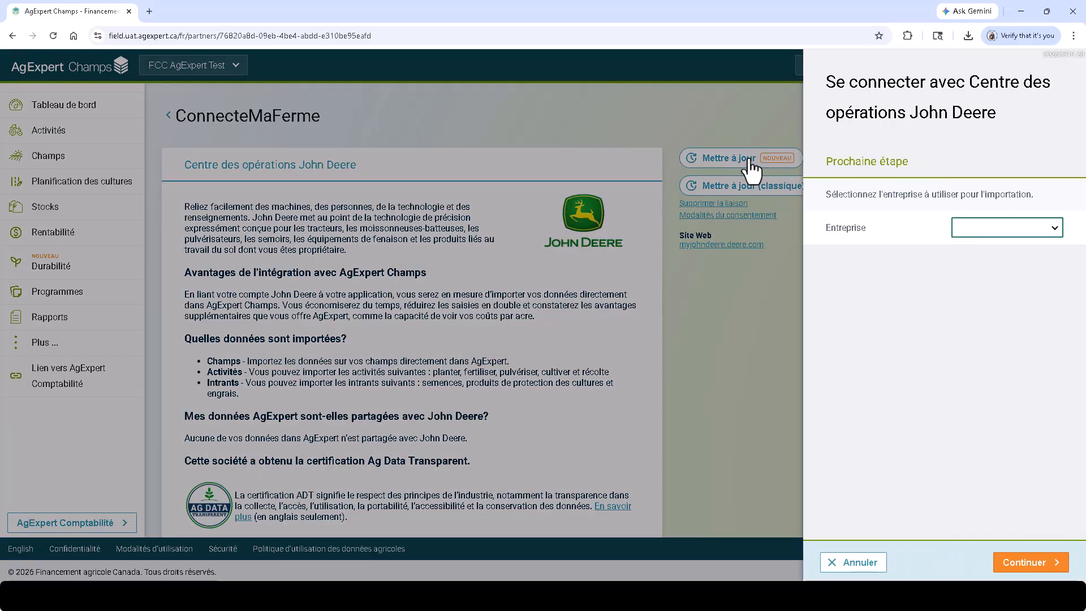
click(1015, 229)
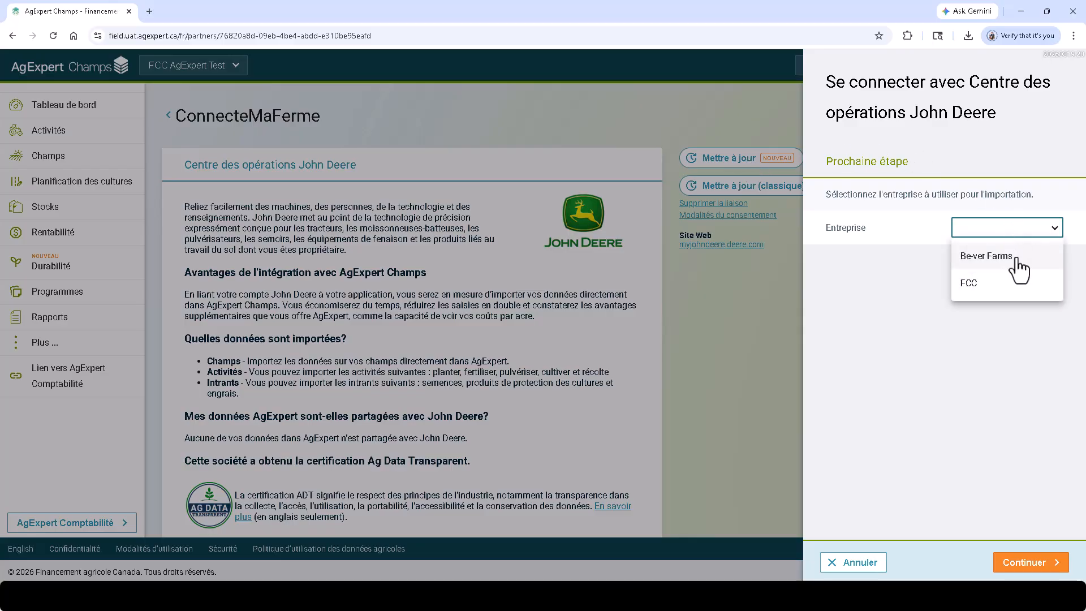
click(1017, 267)
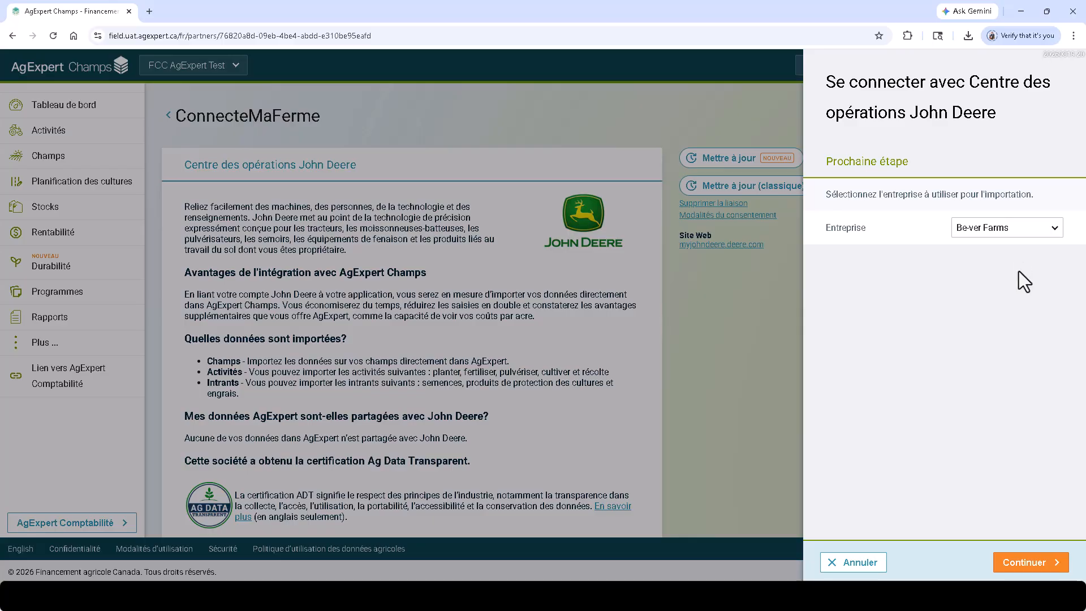
click(1050, 564)
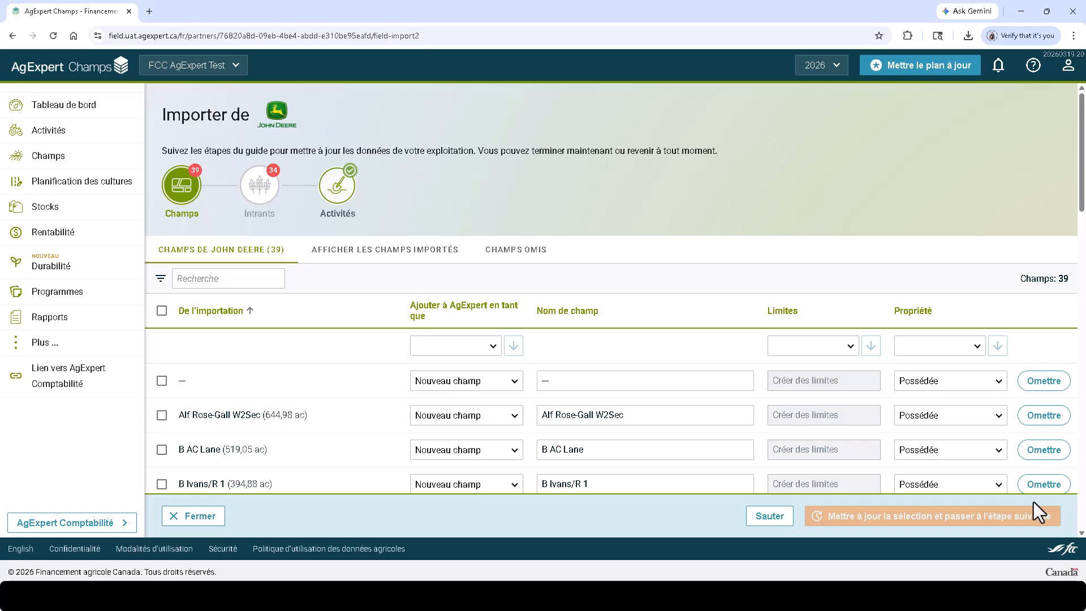
Try adding the unnamed first field as Champ existant, review its name, boundary and ownership options, and restore Nouveau champ
click(491, 389)
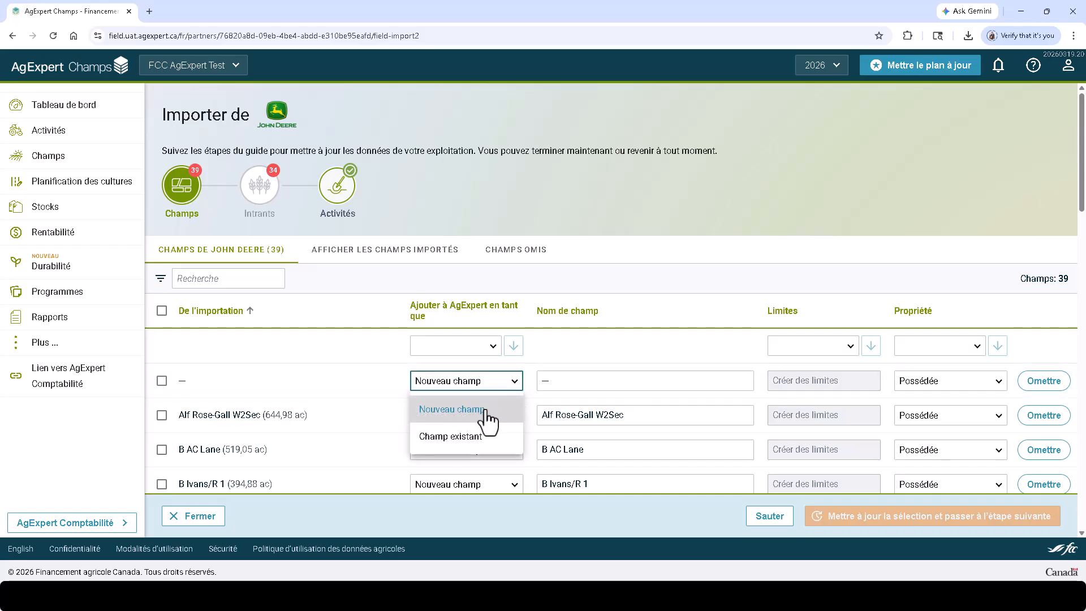
click(482, 434)
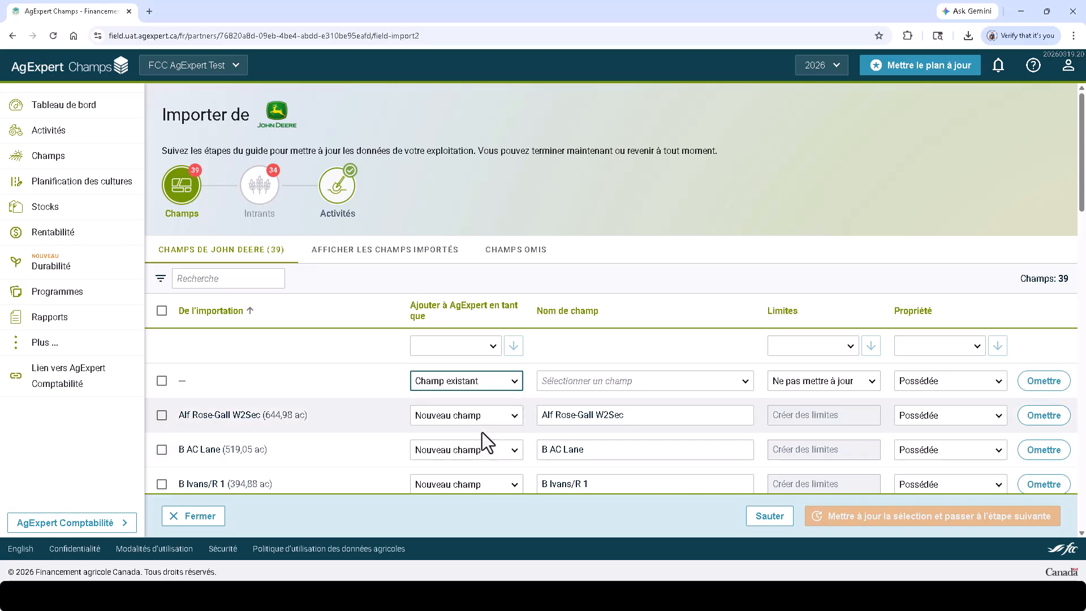
click(557, 384)
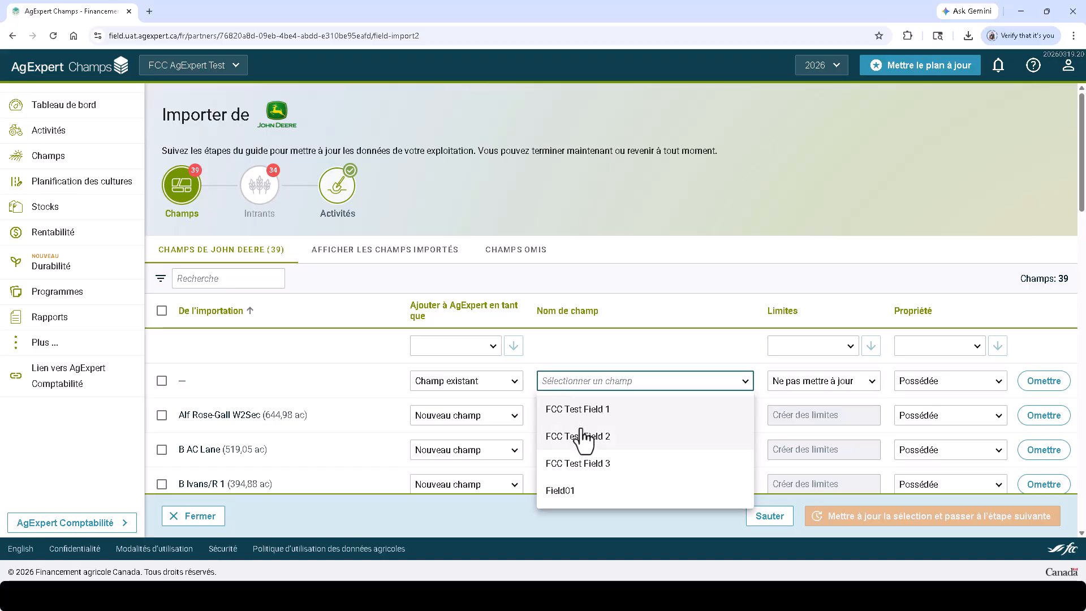
click(579, 365)
click(808, 386)
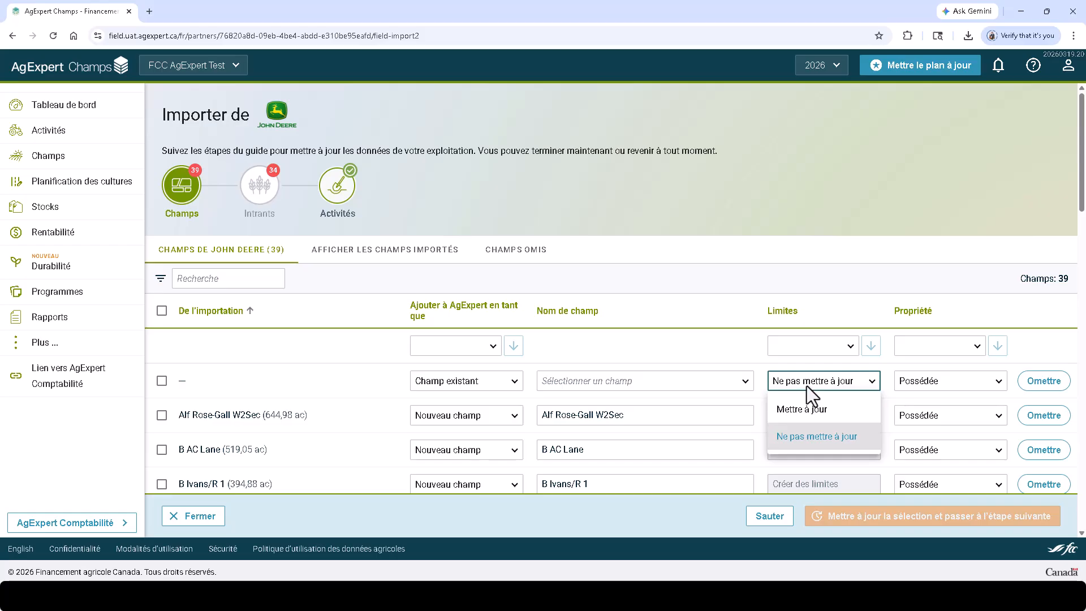
click(806, 385)
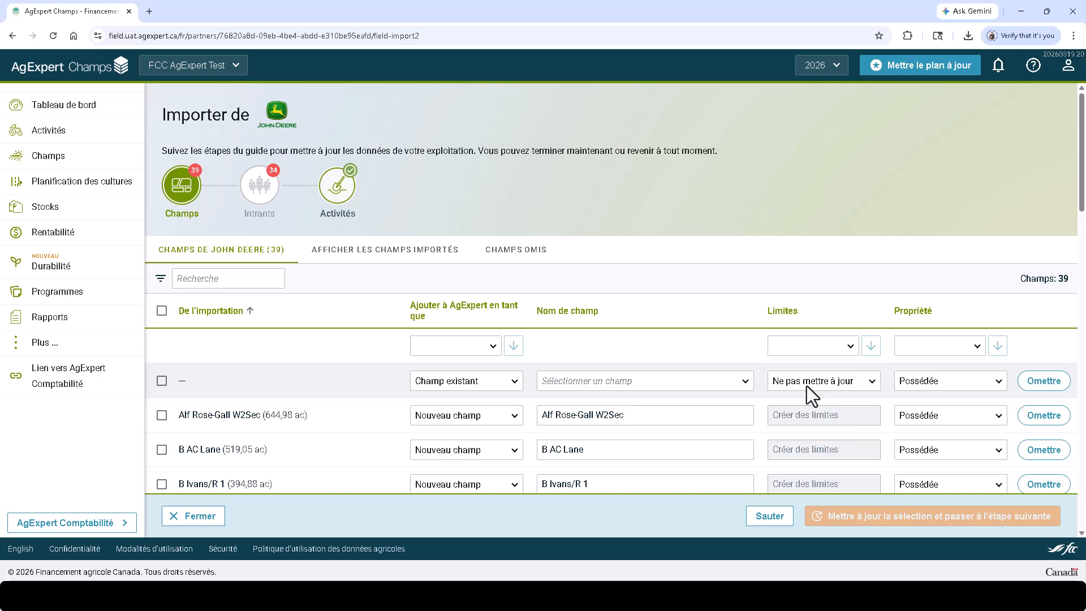
click(921, 385)
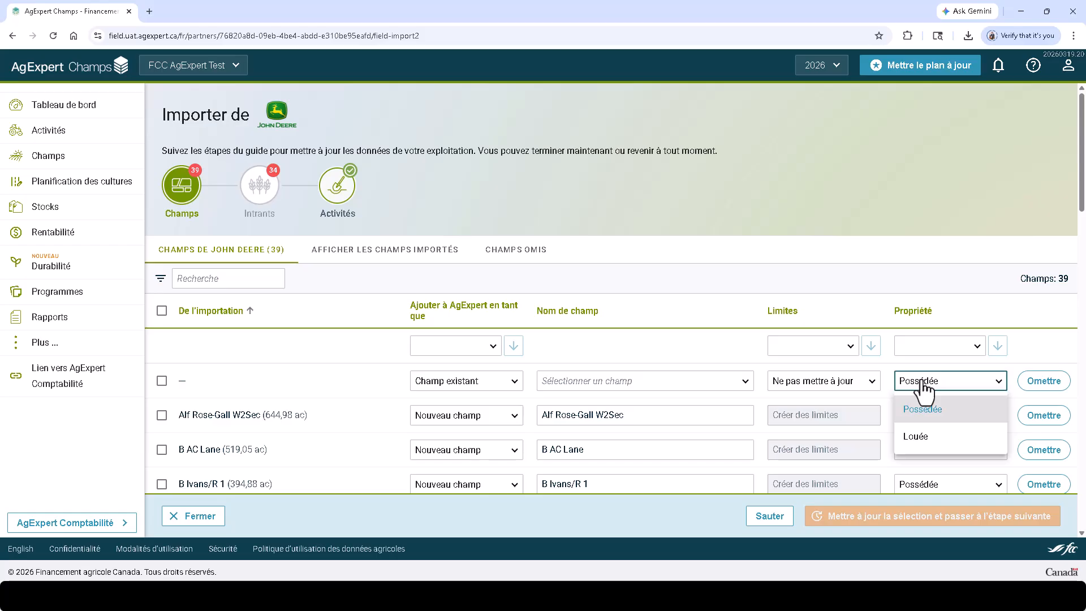
click(864, 305)
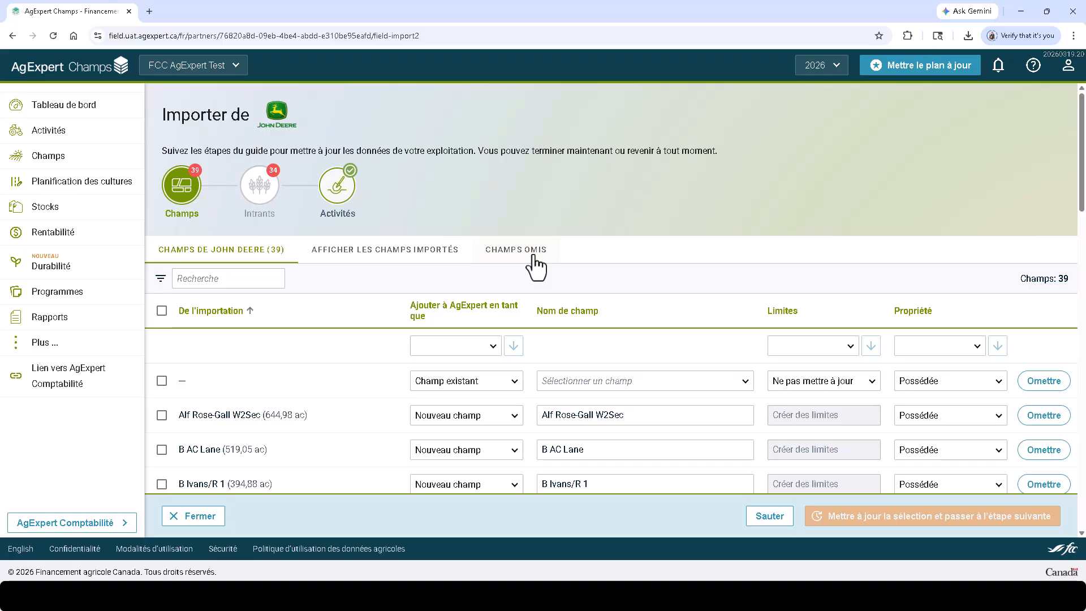
click(480, 381)
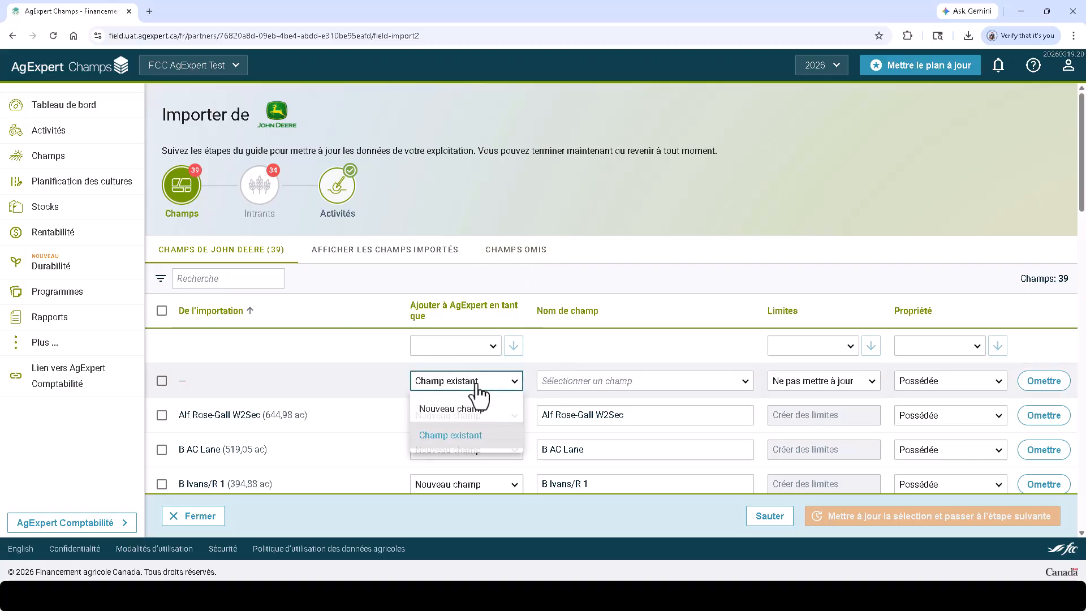
click(469, 411)
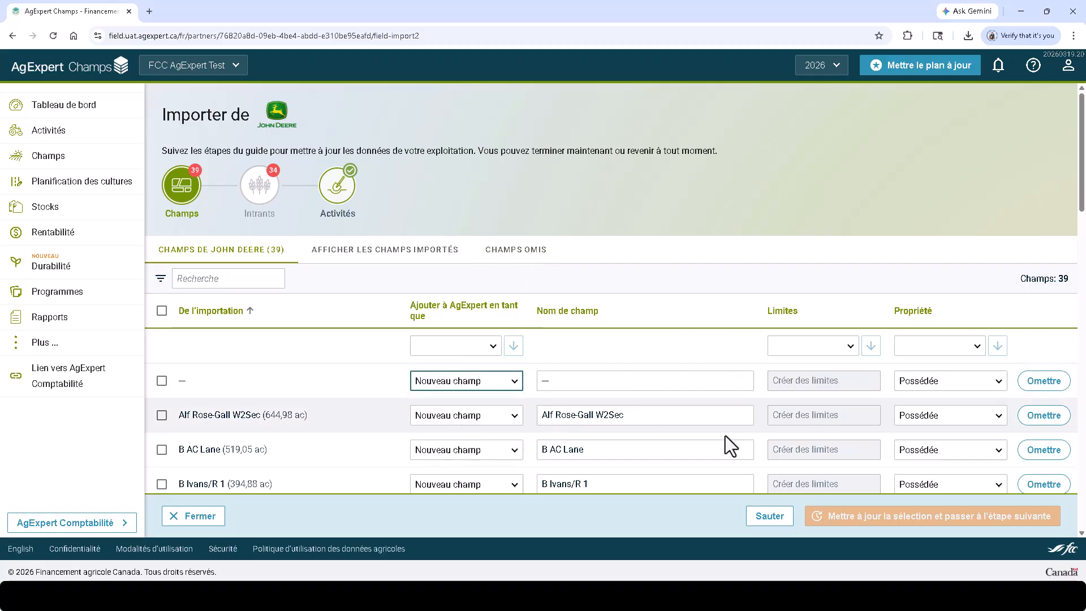
click(780, 528)
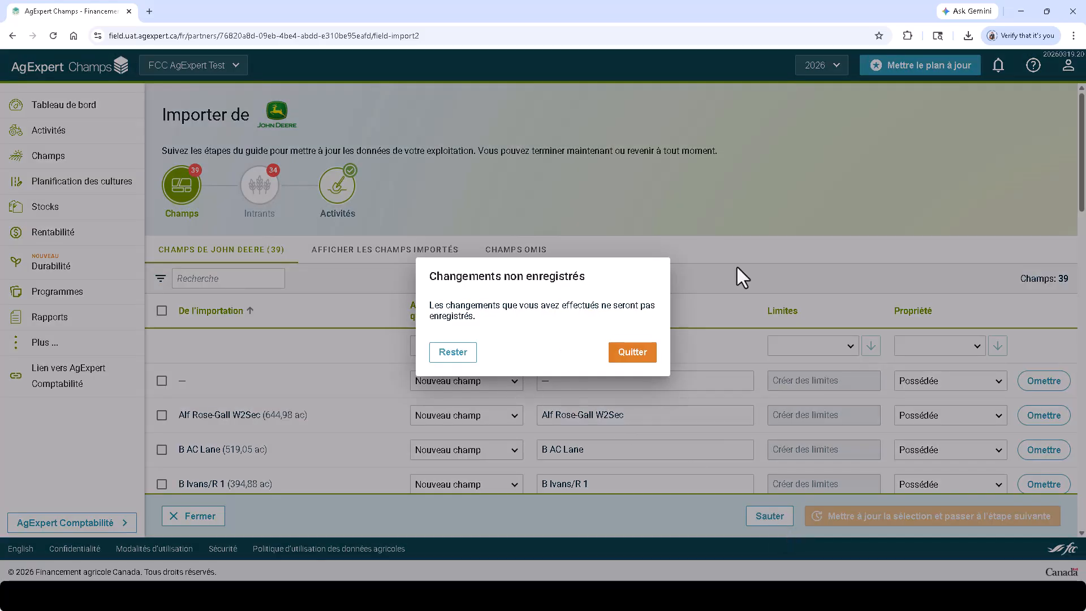
click(456, 354)
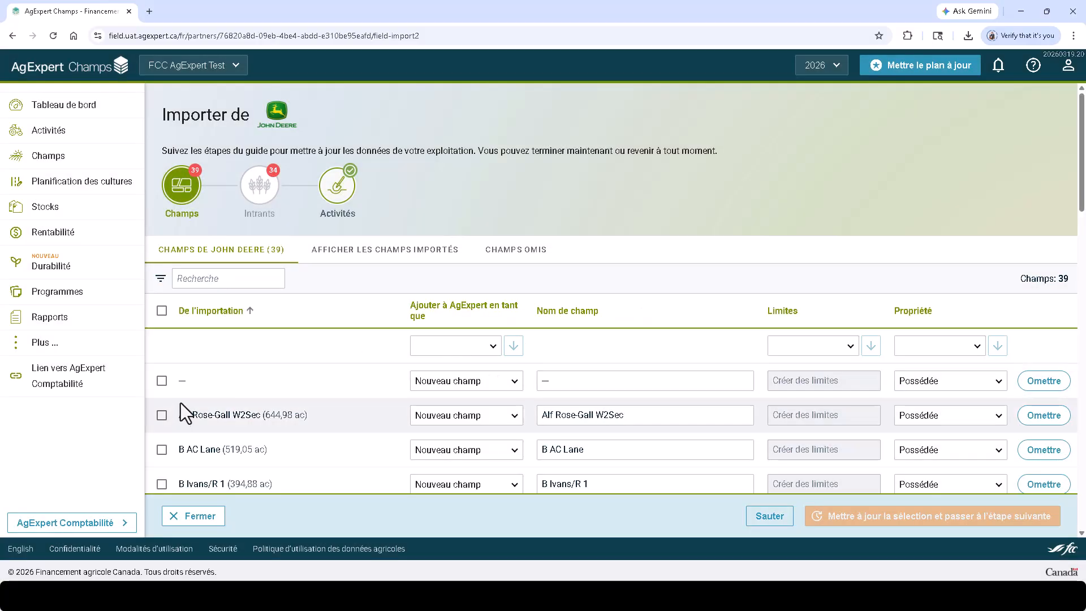
click(162, 415)
click(162, 450)
click(162, 450)
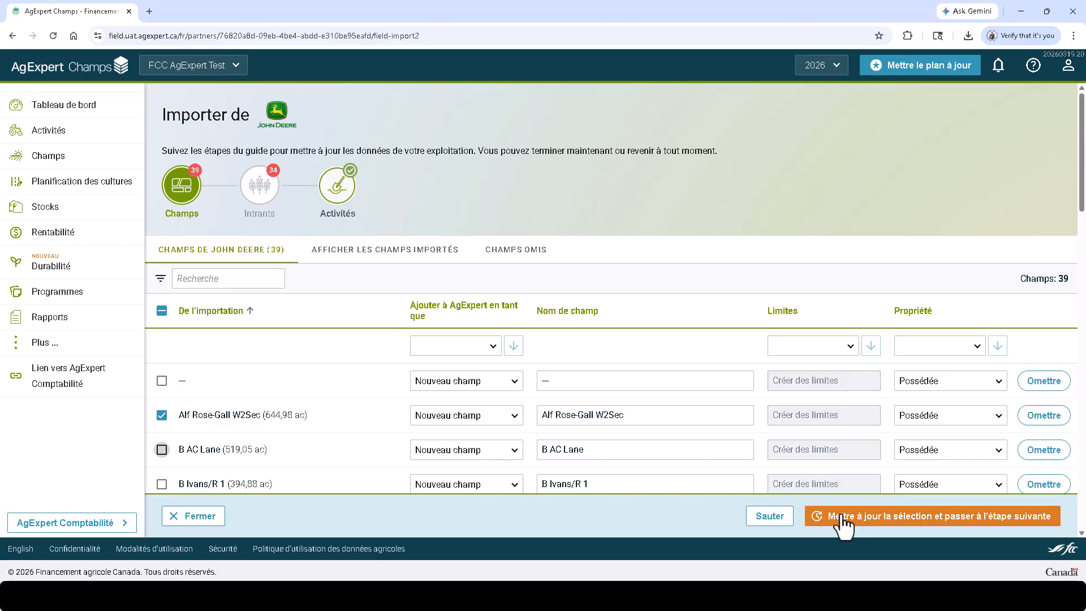
click(160, 418)
Skip the Champs import stage, discarding unsaved changes, to move on to Intrants
click(752, 517)
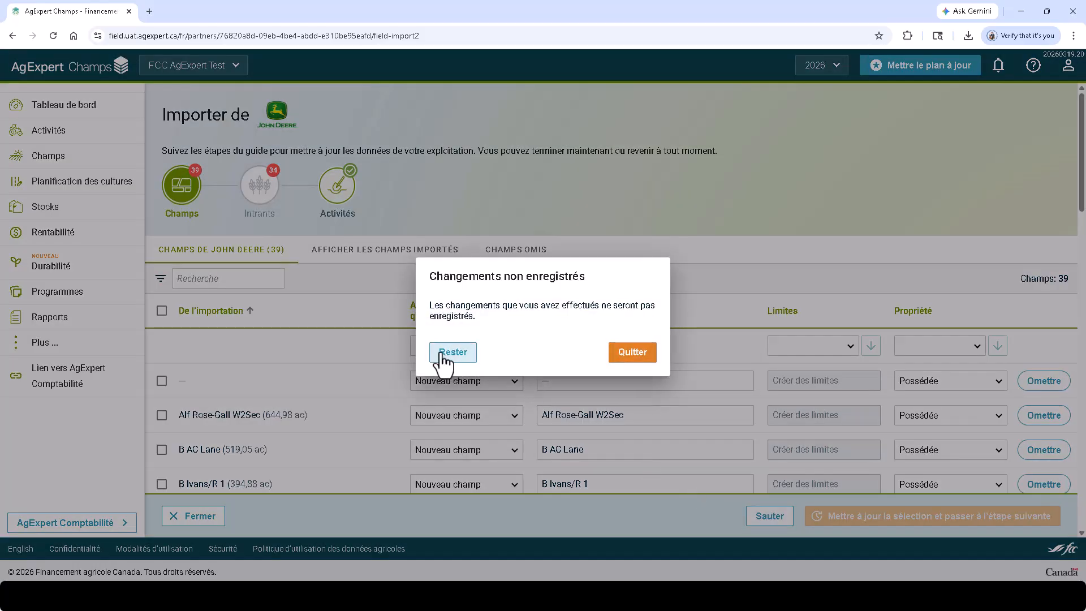
click(632, 353)
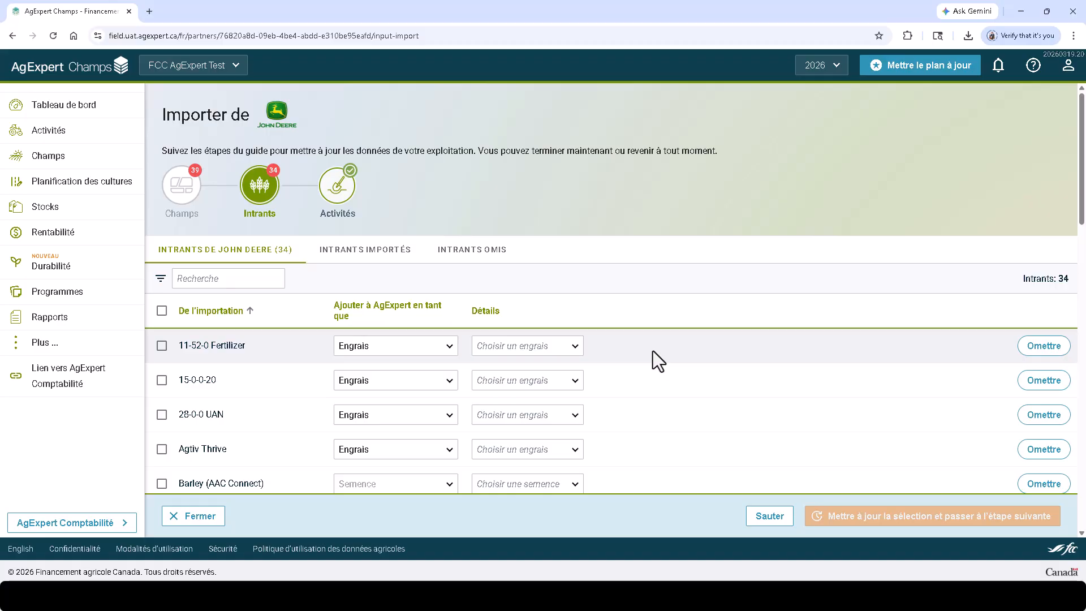
Keep 11-52-0 Fertilizer as Engrais, then add and save it as a new fertilizer in its details
click(415, 350)
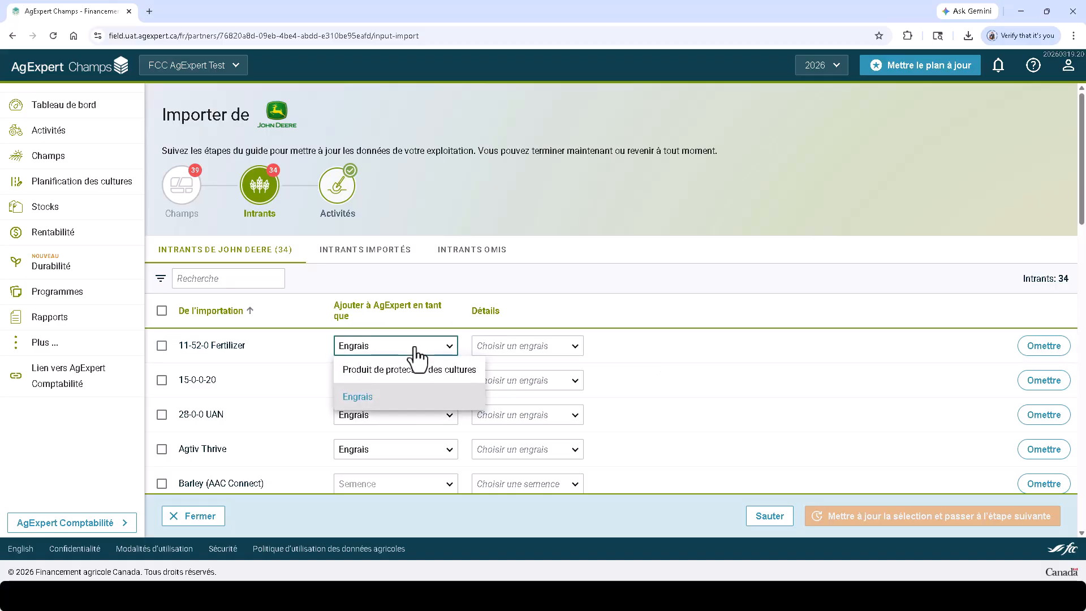
click(496, 323)
click(553, 346)
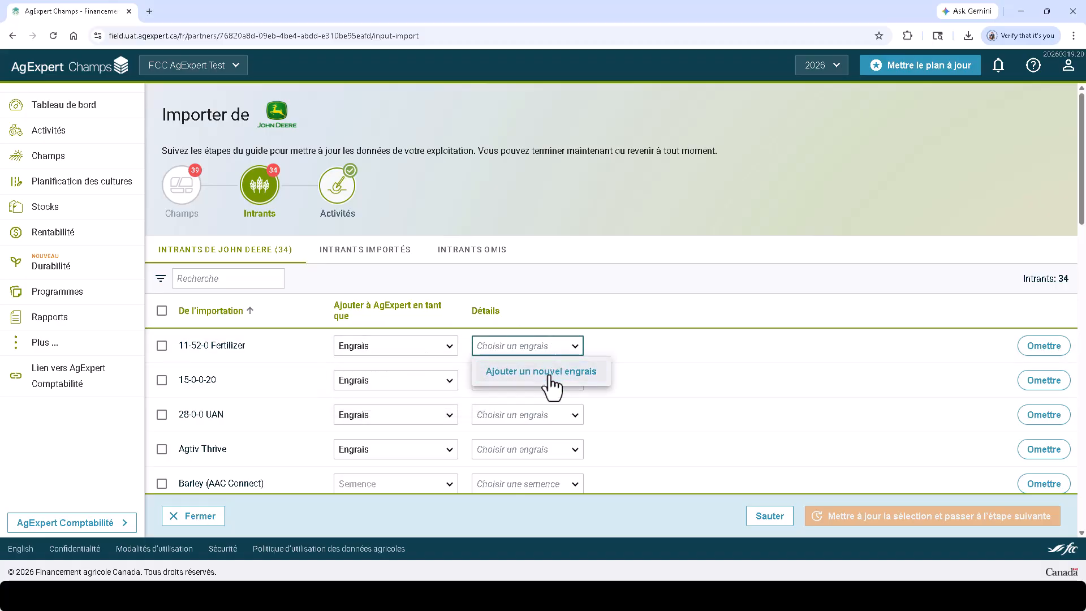
click(547, 373)
click(1009, 563)
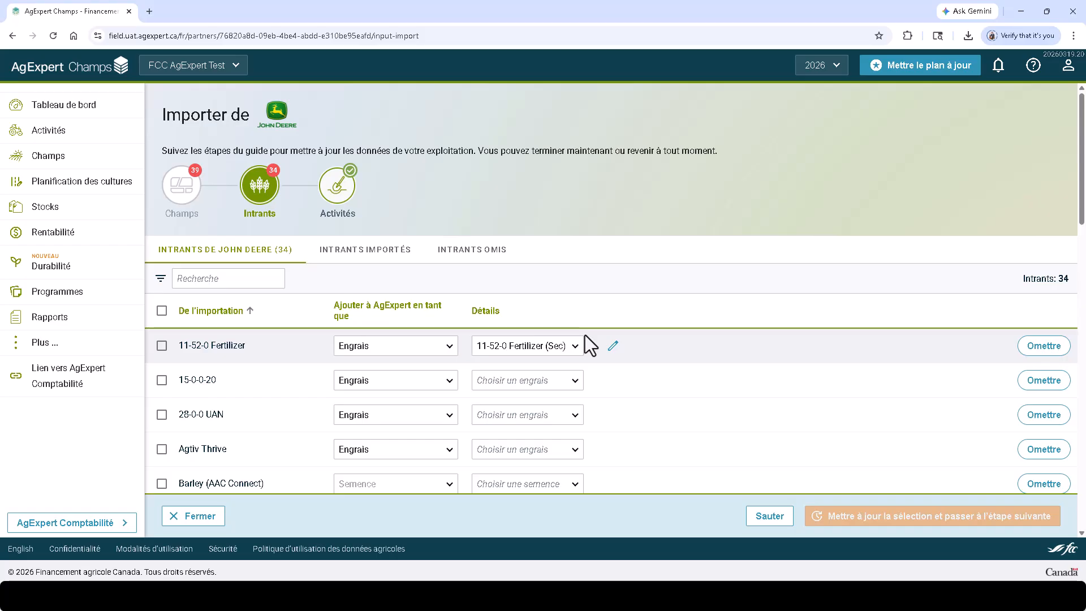
Select the 11-52-0 Fertilizer and 15-0-0-20 inputs, update the selection and continue to the next import stage
click(162, 345)
click(162, 380)
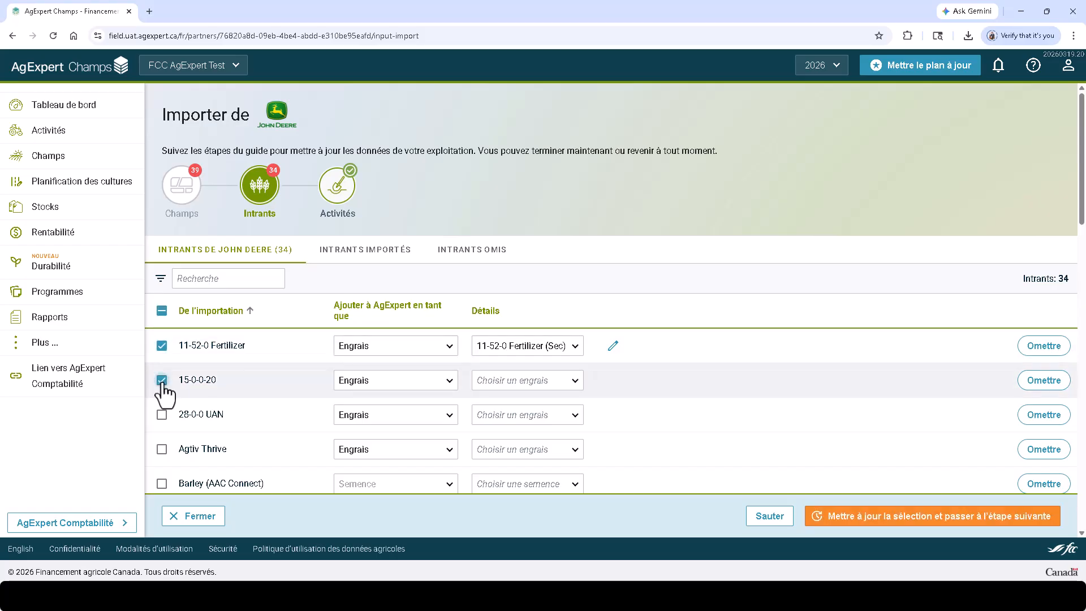
click(905, 515)
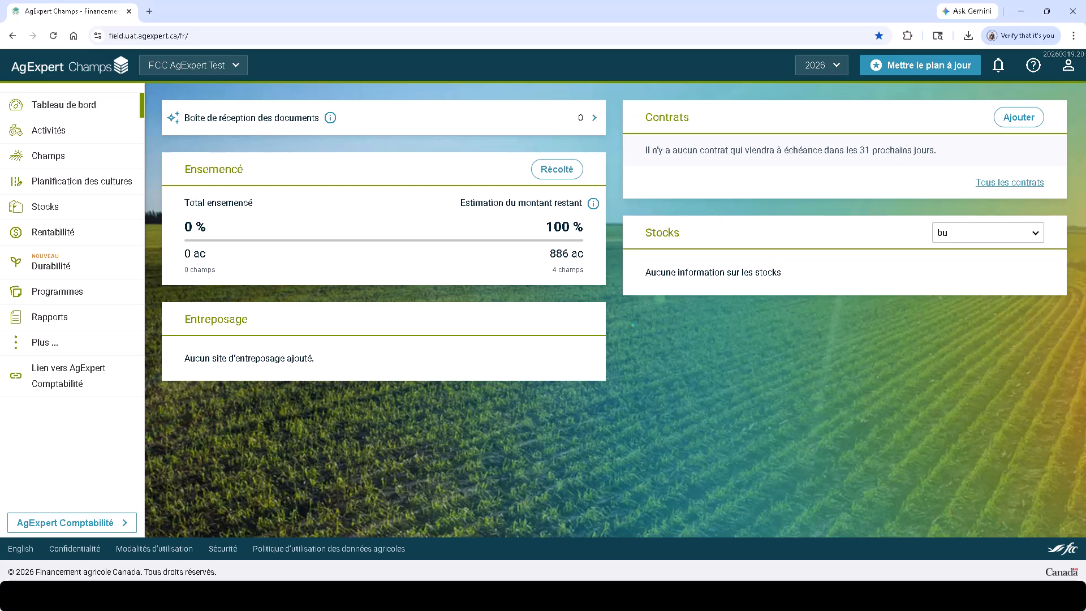
Open the Aide options to view the available support resources
click(1034, 73)
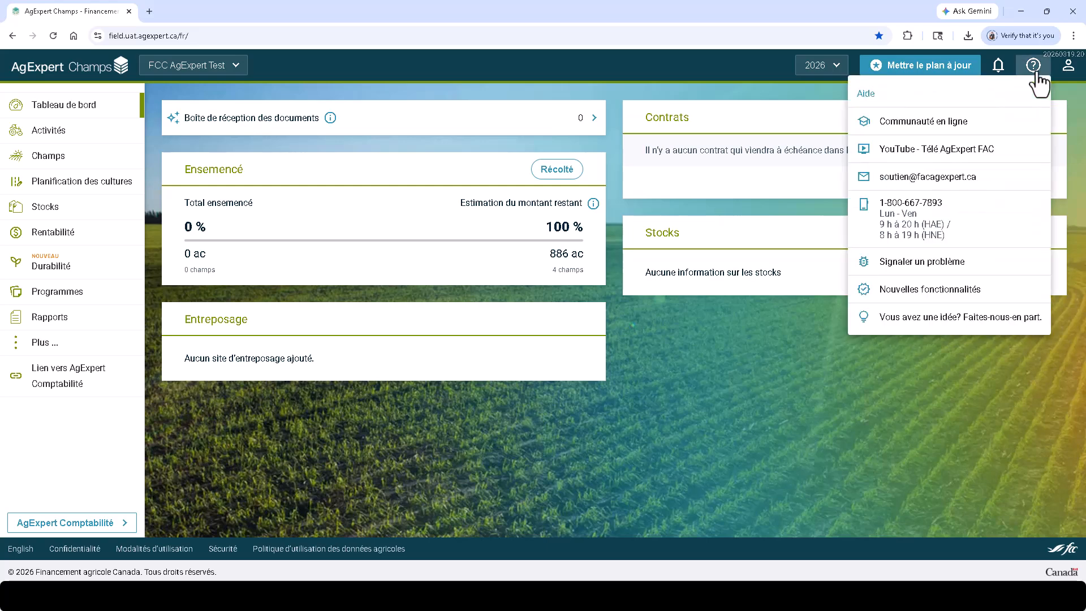